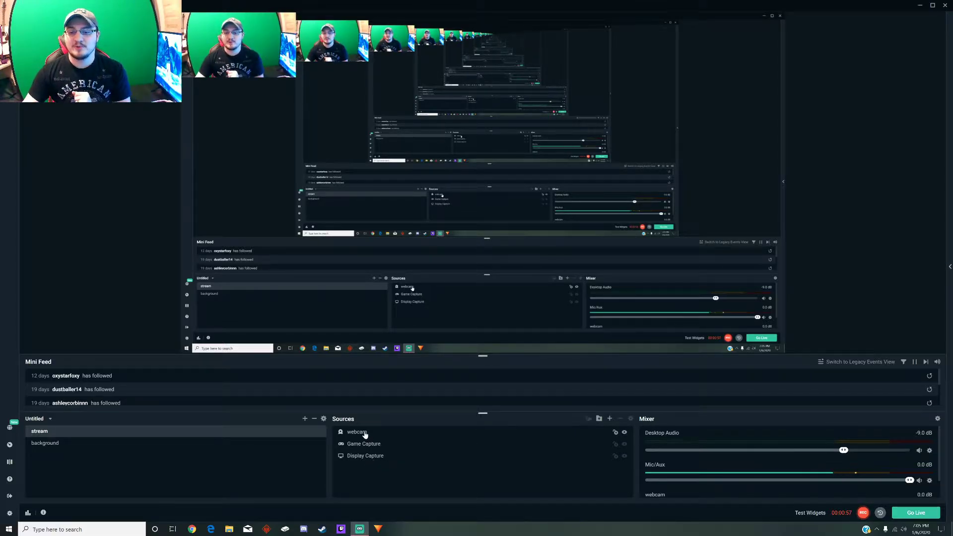
Step: Review the webcam source's properties, from the capture device and resolution down to the audio device, and close them
{"action": "left_click", "coordinate": [365, 434]}
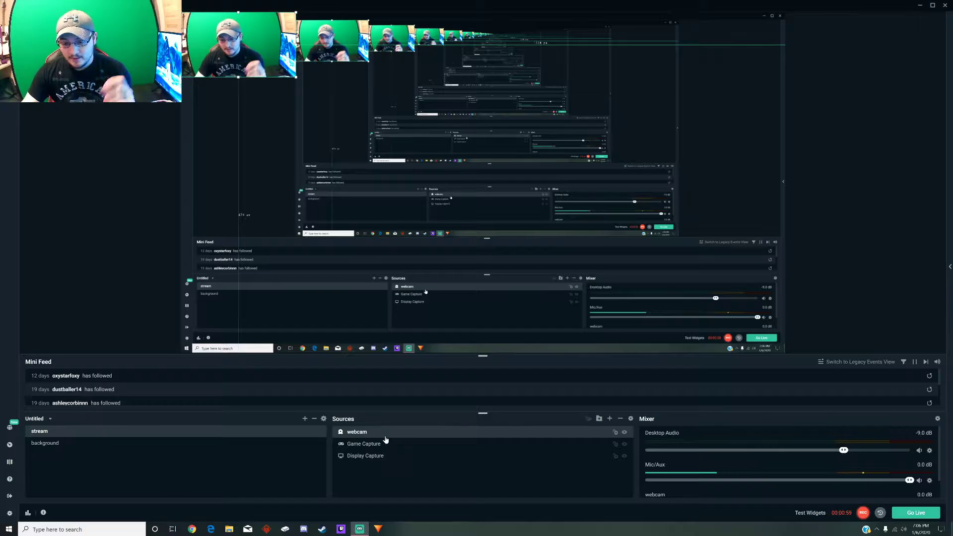
{"action": "right_click", "coordinate": [384, 434]}
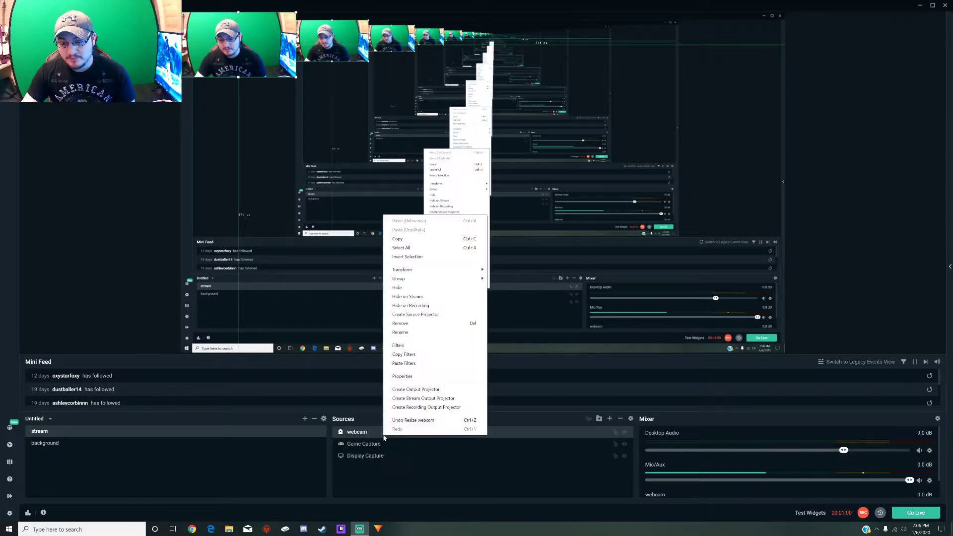
{"action": "left_click", "coordinate": [409, 377]}
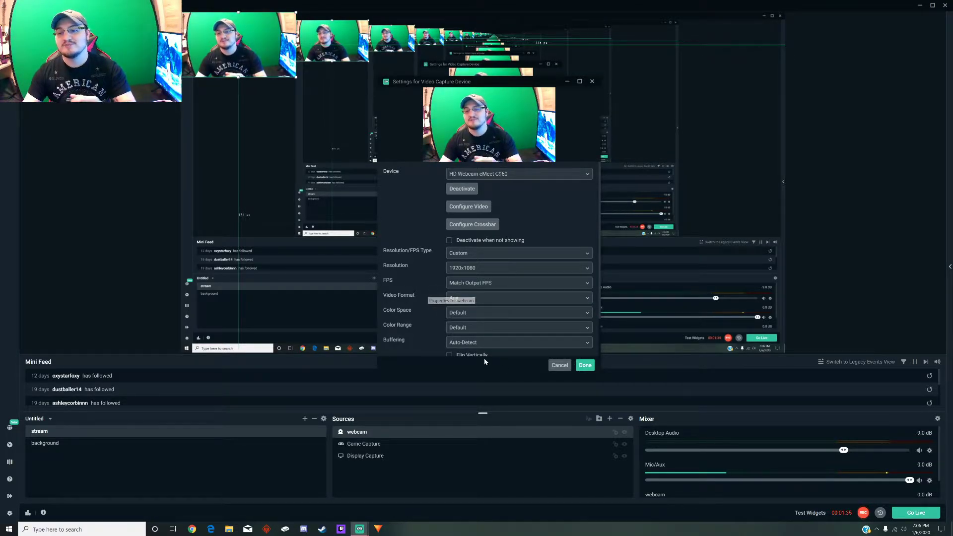
{"action": "scroll", "coordinate": [427, 303], "scroll_direction": "down", "scroll_amount": 1}
{"action": "scroll", "coordinate": [427, 303], "scroll_direction": "down", "scroll_amount": 1}
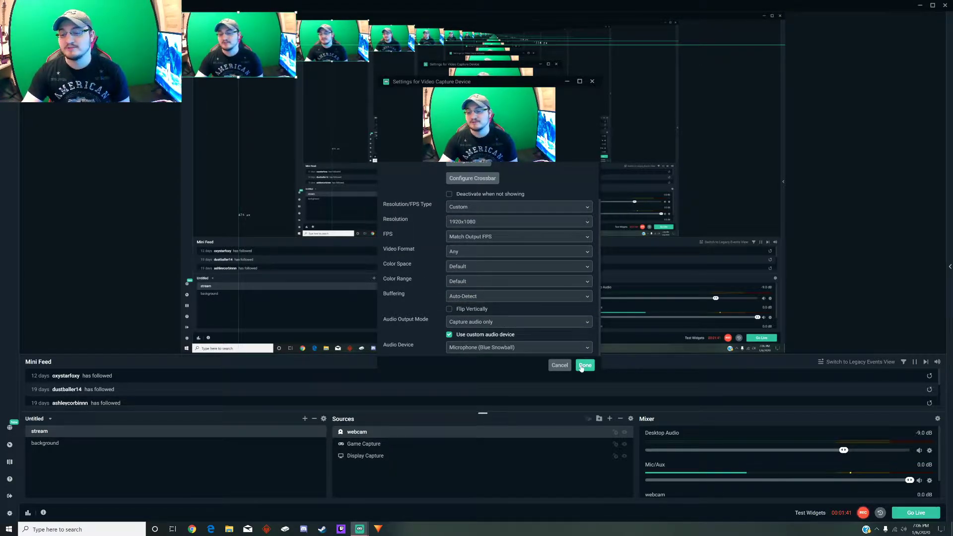
{"action": "left_click", "coordinate": [583, 365]}
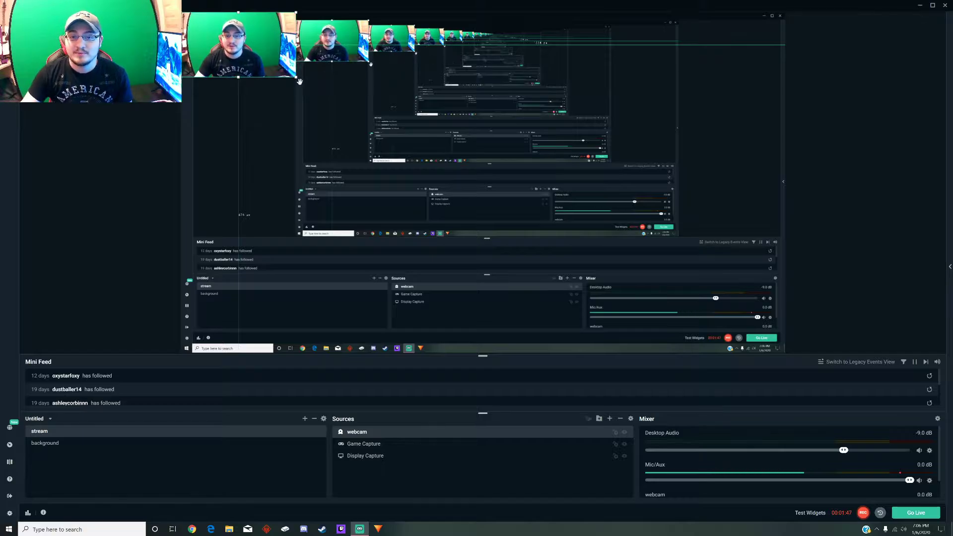
Step: Enlarge the webcam overlay in the preview and add a Chroma Key filter to the webcam source
{"action": "left_click_drag", "start_coordinate": [296, 78], "coordinate": [365, 116]}
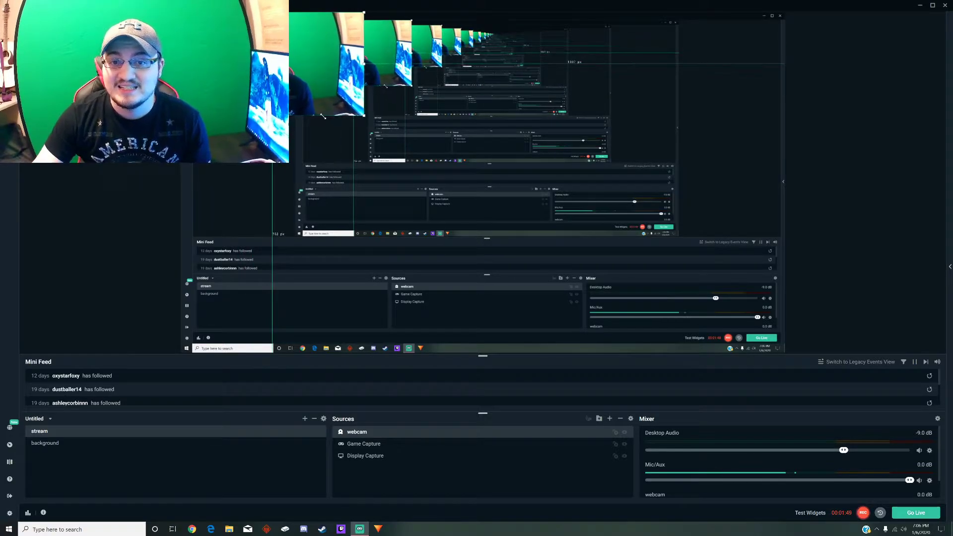
{"action": "right_click", "coordinate": [396, 438]}
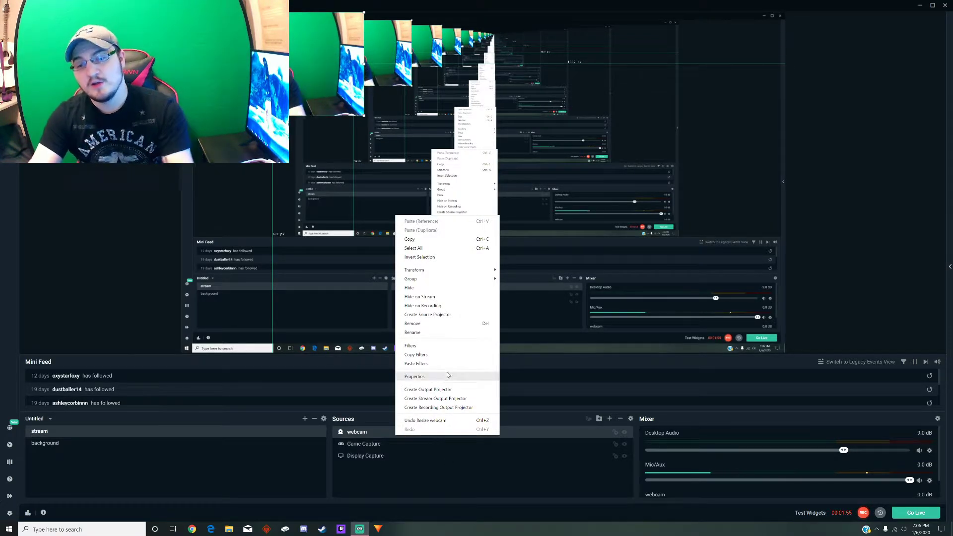
{"action": "left_click", "coordinate": [439, 347]}
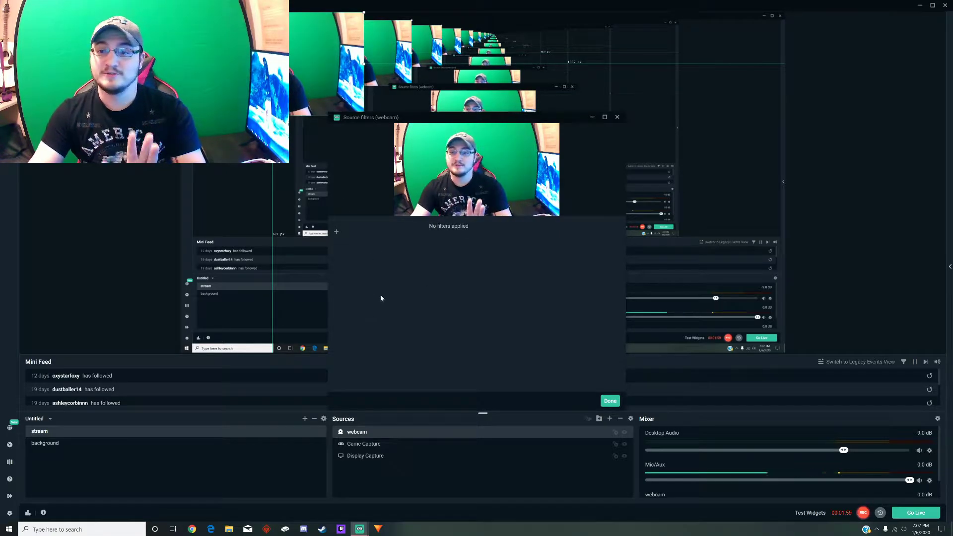
{"action": "left_click", "coordinate": [336, 231]}
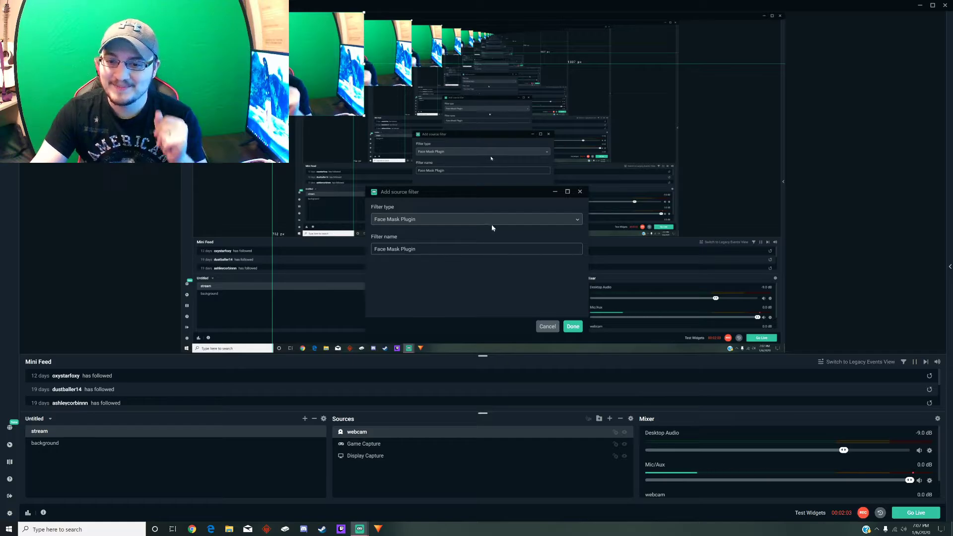
{"action": "left_click", "coordinate": [468, 219]}
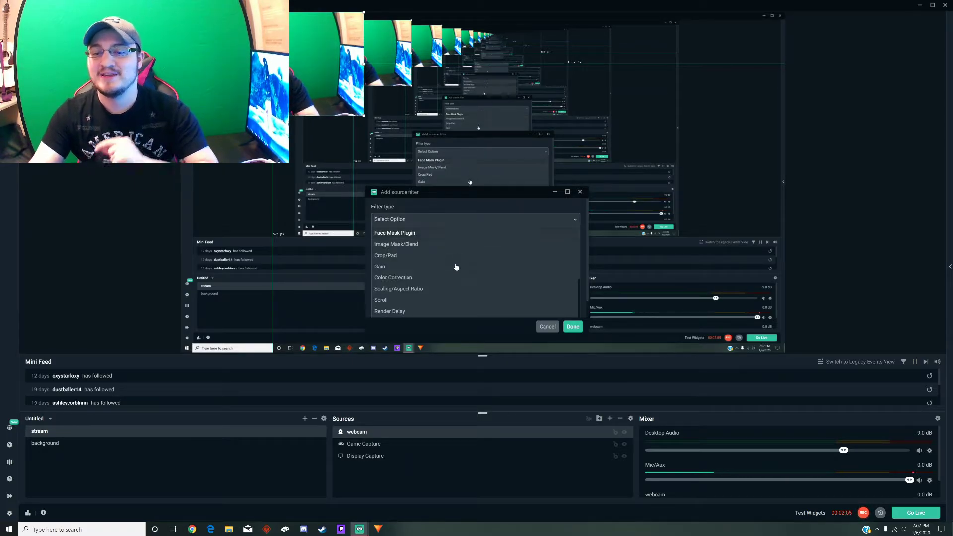
{"action": "scroll", "coordinate": [461, 297], "scroll_direction": "down", "scroll_amount": 3}
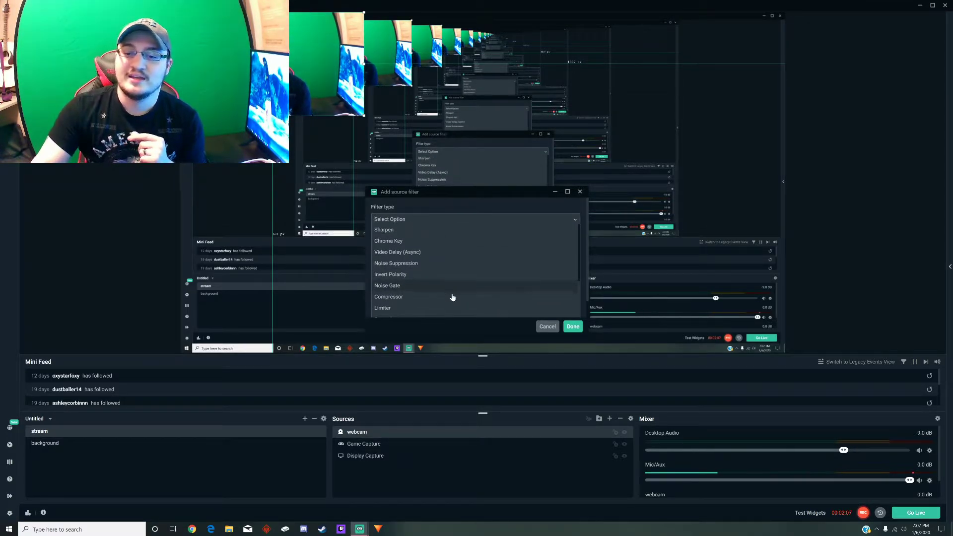
{"action": "left_click", "coordinate": [464, 241]}
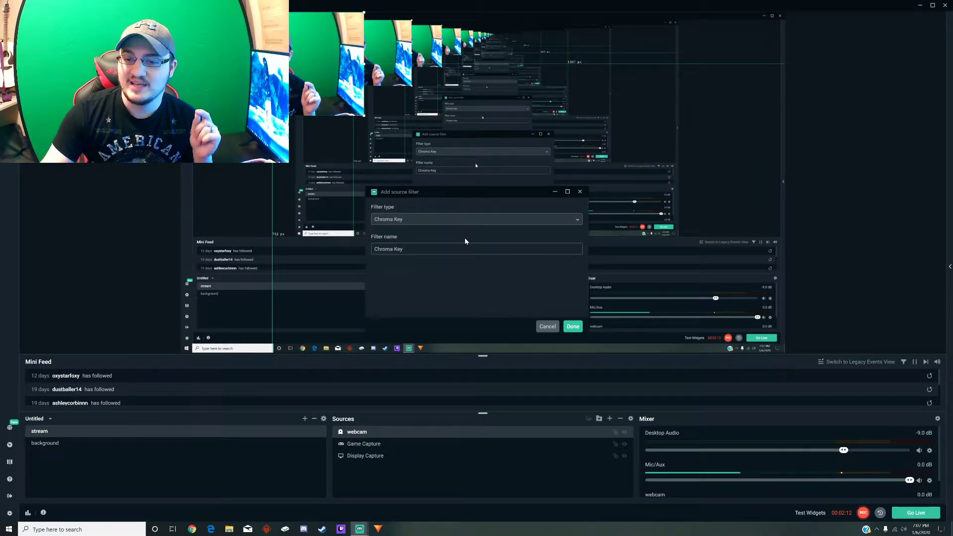
{"action": "left_click", "coordinate": [571, 329]}
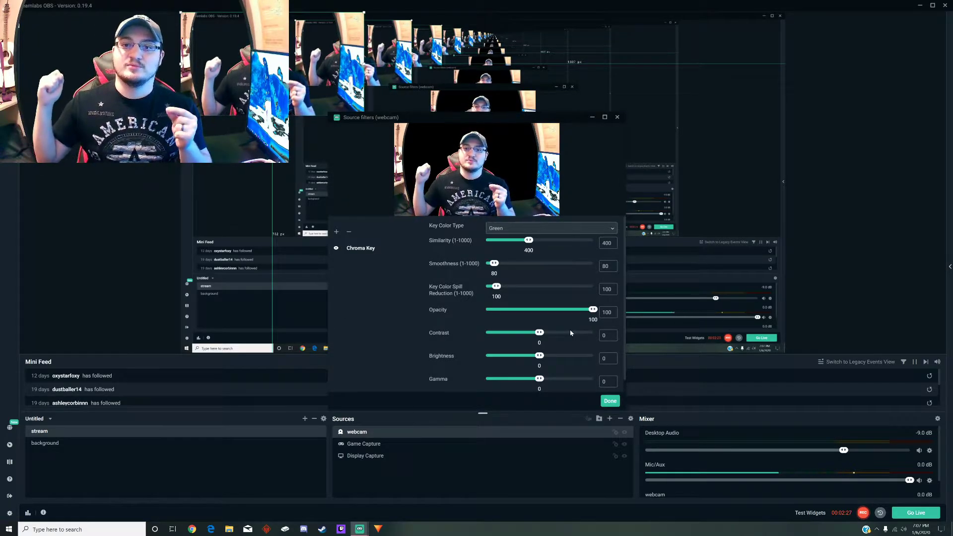
Step: Shrink the webcam overlay in the preview's upper corner and reopen the webcam source's filters
{"action": "left_click_drag", "start_coordinate": [446, 118], "coordinate": [555, 116]}
{"action": "left_click_drag", "start_coordinate": [364, 116], "coordinate": [303, 81]}
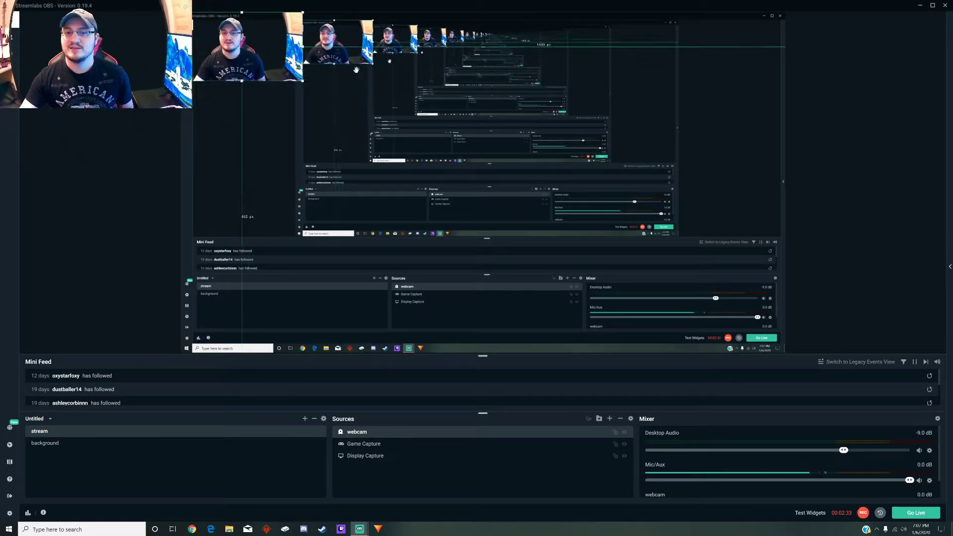
{"action": "right_click", "coordinate": [394, 435]}
{"action": "left_click", "coordinate": [412, 343]}
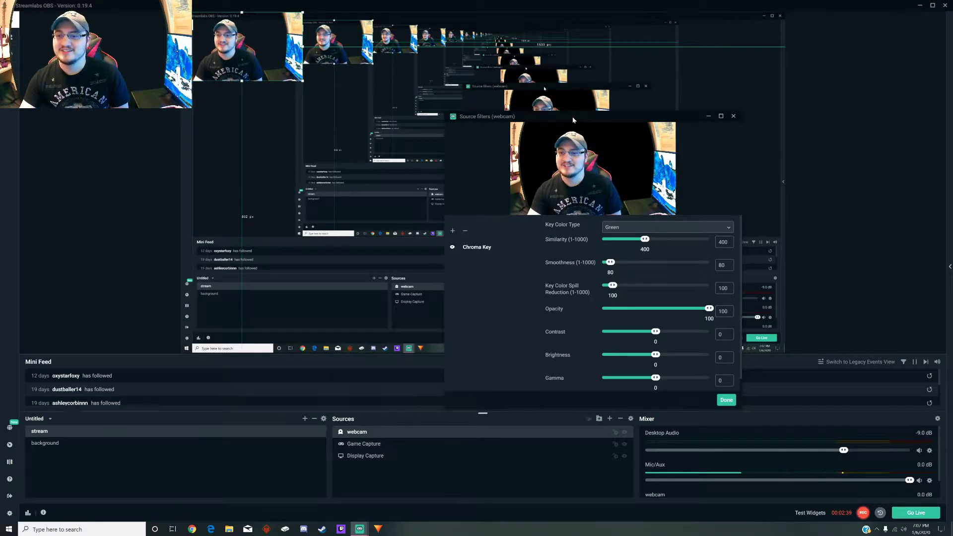
{"action": "left_click_drag", "start_coordinate": [573, 118], "coordinate": [484, 61]}
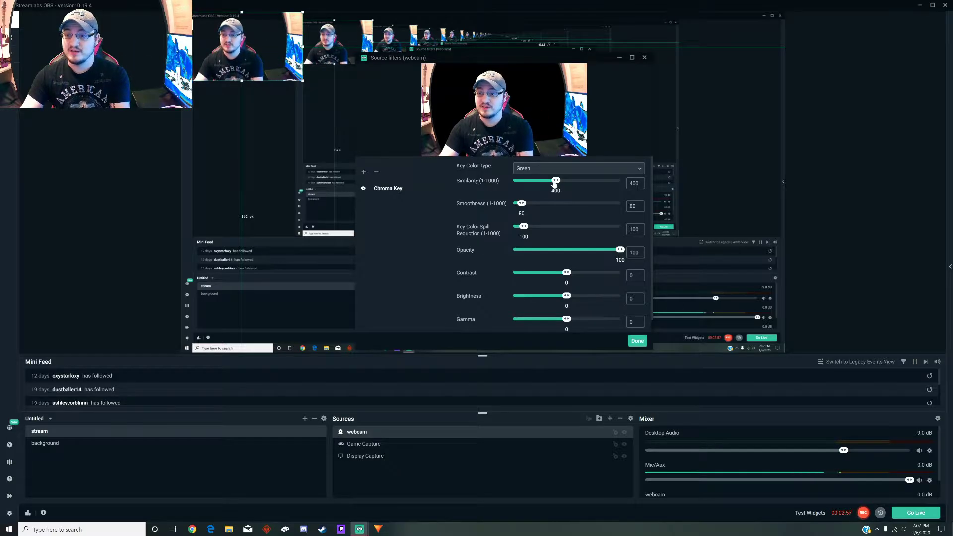
Step: Try the Chroma Key similarity at 1000 and at a lower level, and return it to 400
{"action": "left_click_drag", "start_coordinate": [554, 183], "coordinate": [775, 162]}
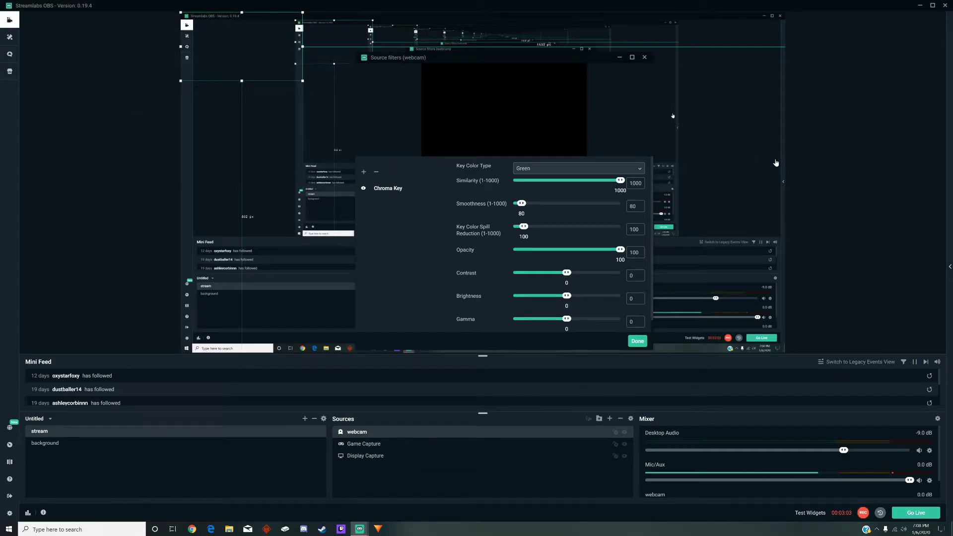
{"action": "left_click_drag", "start_coordinate": [620, 180], "coordinate": [548, 185]}
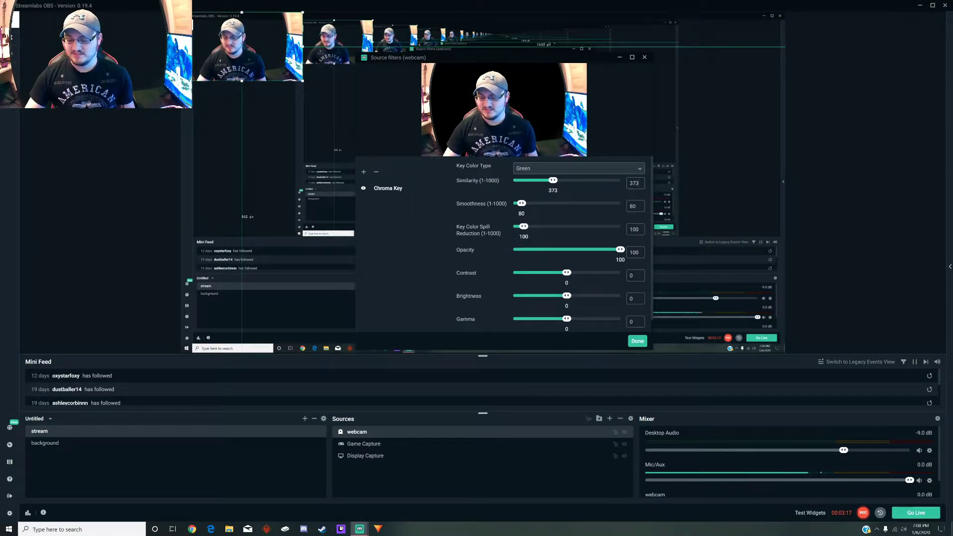
{"action": "key", "text": "BackSpace"}
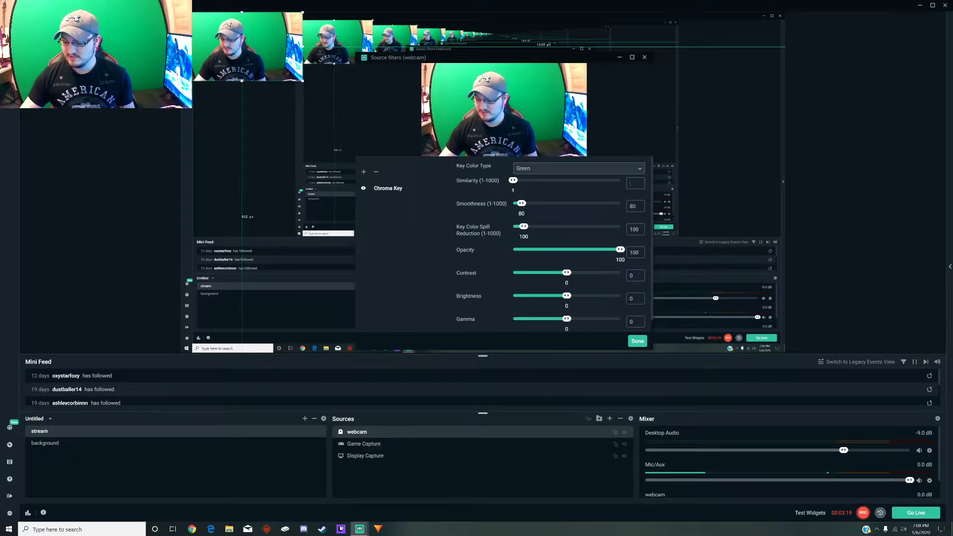
{"action": "type", "text": "400"}
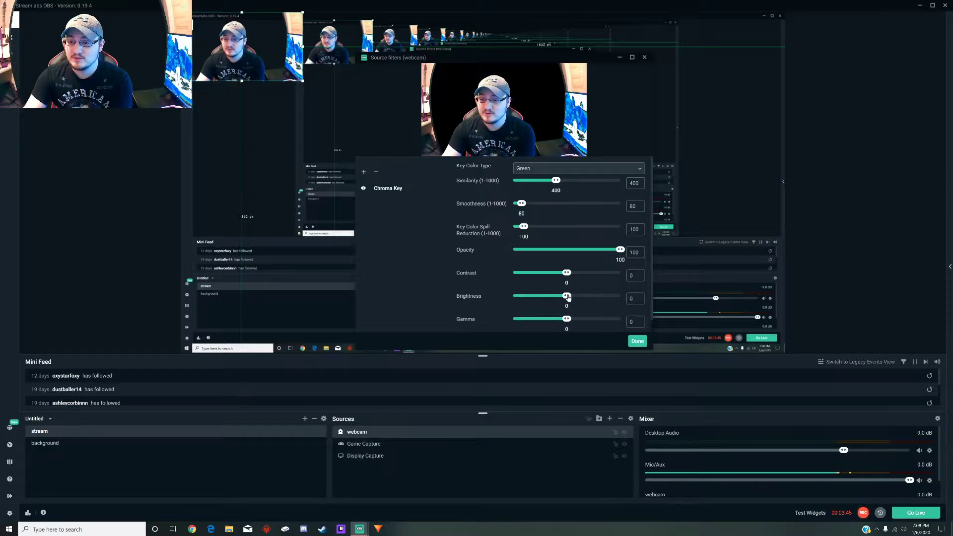
Step: Raise the Chroma Key filter's brightness slightly, settling on 0.02
{"action": "left_click_drag", "start_coordinate": [568, 297], "coordinate": [571, 296]}
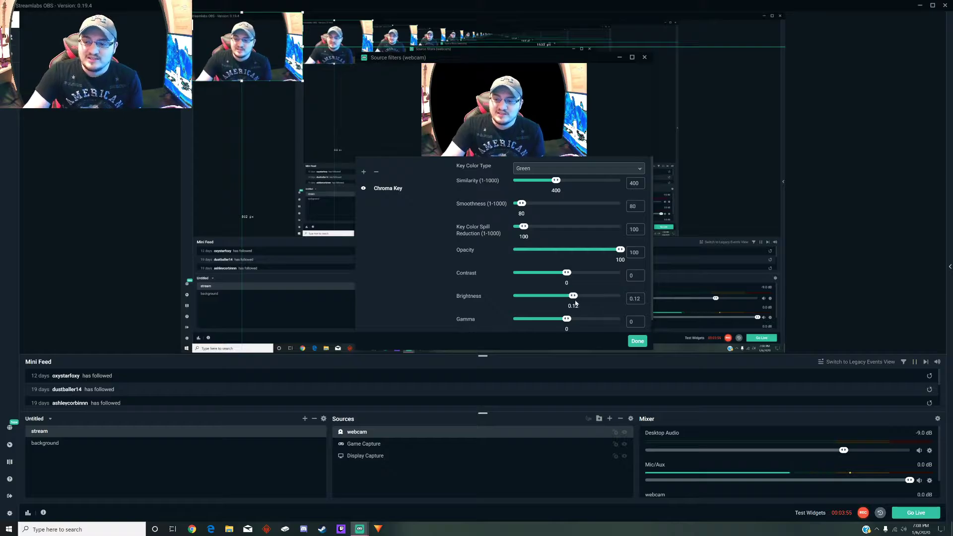
{"action": "left_click_drag", "start_coordinate": [572, 300], "coordinate": [569, 300]}
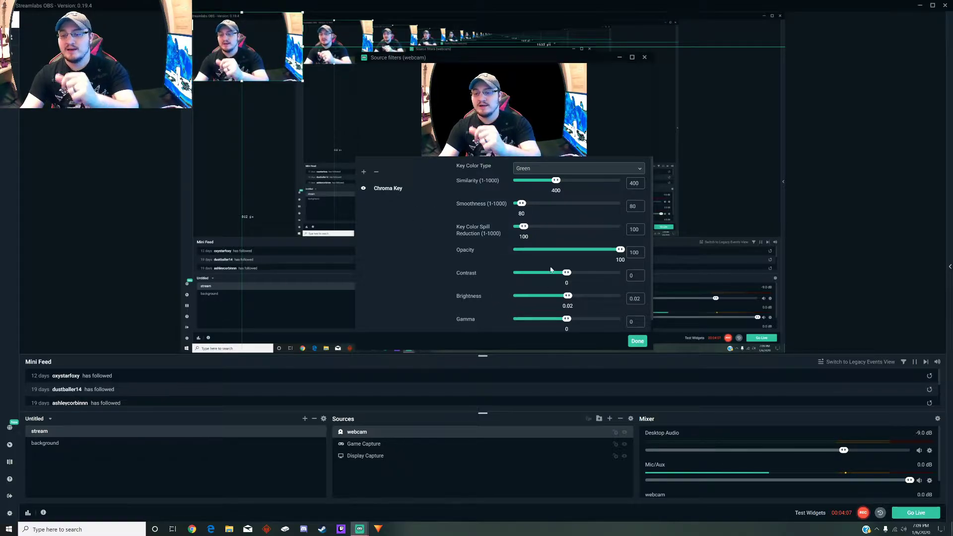
{"action": "scroll", "coordinate": [499, 293], "scroll_direction": "down", "scroll_amount": 2}
{"action": "scroll", "coordinate": [494, 319], "scroll_direction": "up", "scroll_amount": 2}
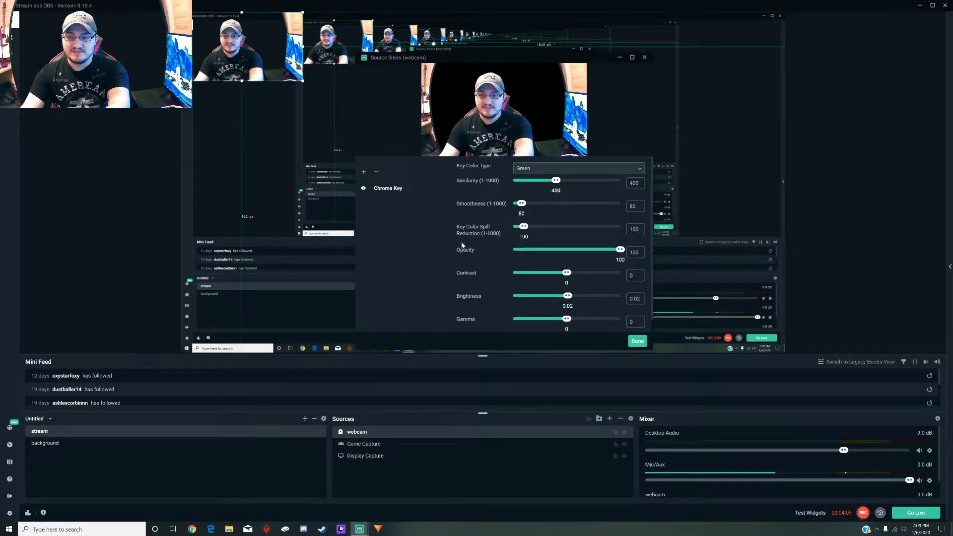
Step: Add a Color Correction filter to the webcam source with saturation 0.32 and brightness -0.01
{"action": "left_click", "coordinate": [364, 173]}
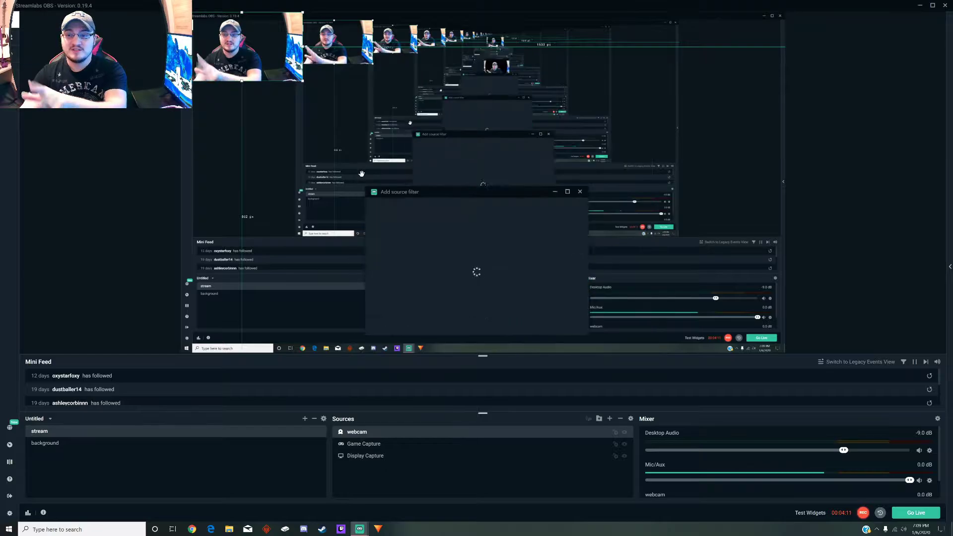
{"action": "left_click_drag", "start_coordinate": [444, 193], "coordinate": [458, 89]}
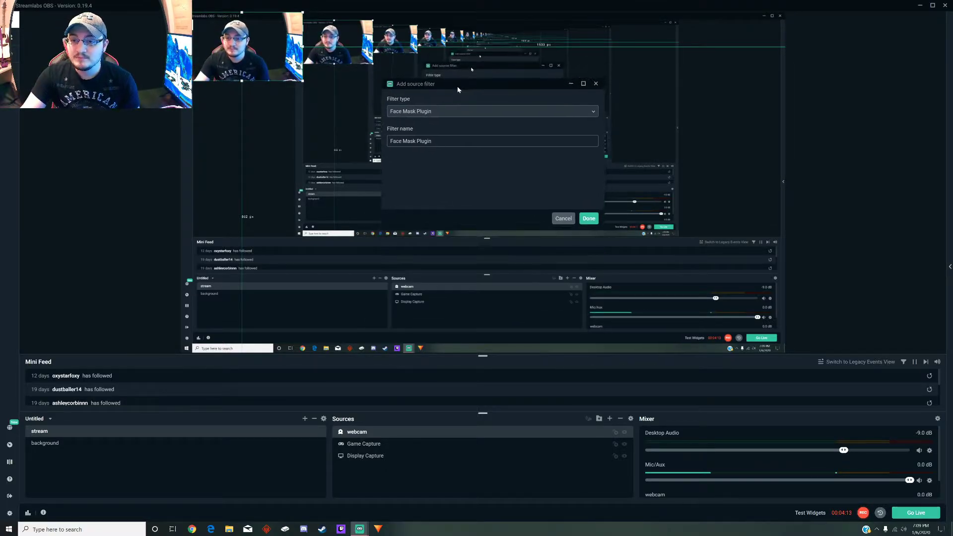
{"action": "left_click", "coordinate": [457, 114]}
{"action": "scroll", "coordinate": [459, 159], "scroll_direction": "up", "scroll_amount": 5}
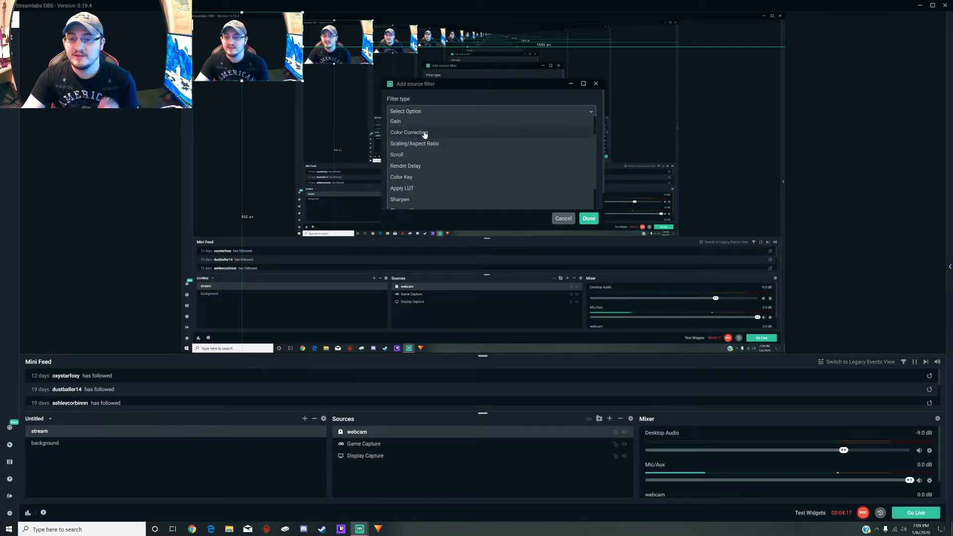
{"action": "left_click", "coordinate": [425, 133]}
{"action": "left_click", "coordinate": [589, 219]}
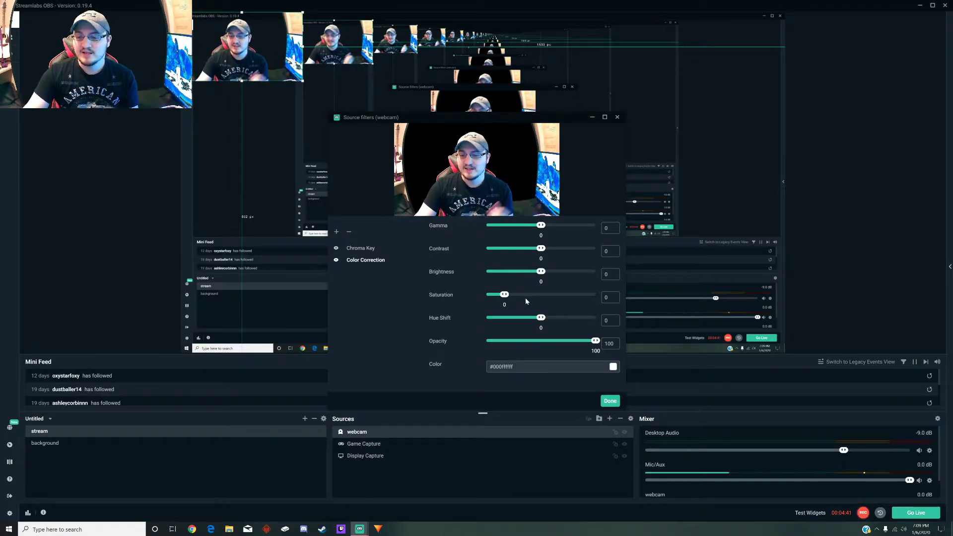
{"action": "left_click_drag", "start_coordinate": [506, 297], "coordinate": [510, 296]}
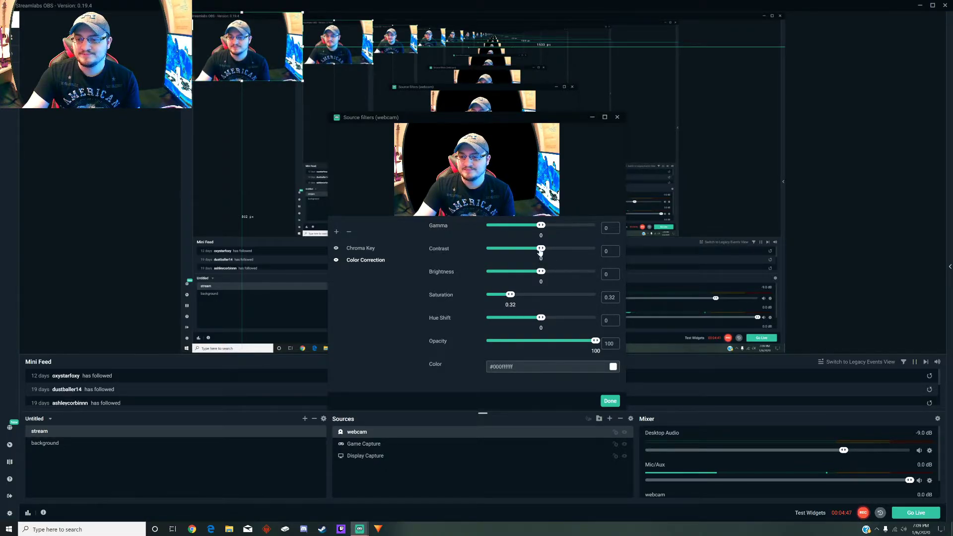
{"action": "left_click_drag", "start_coordinate": [541, 272], "coordinate": [540, 273]}
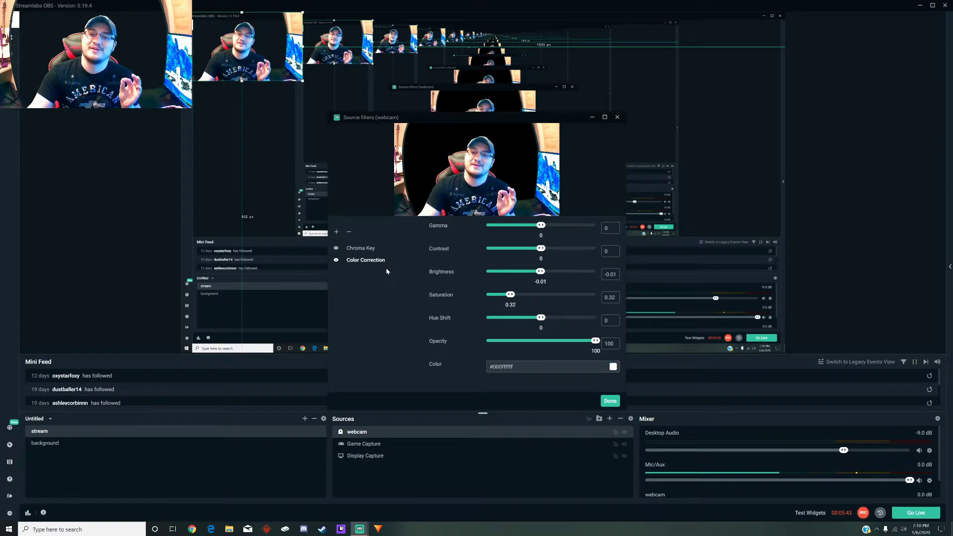
Step: Add a Crop/Pad filter to the webcam source, keeping the default filter name
{"action": "left_click", "coordinate": [336, 232]}
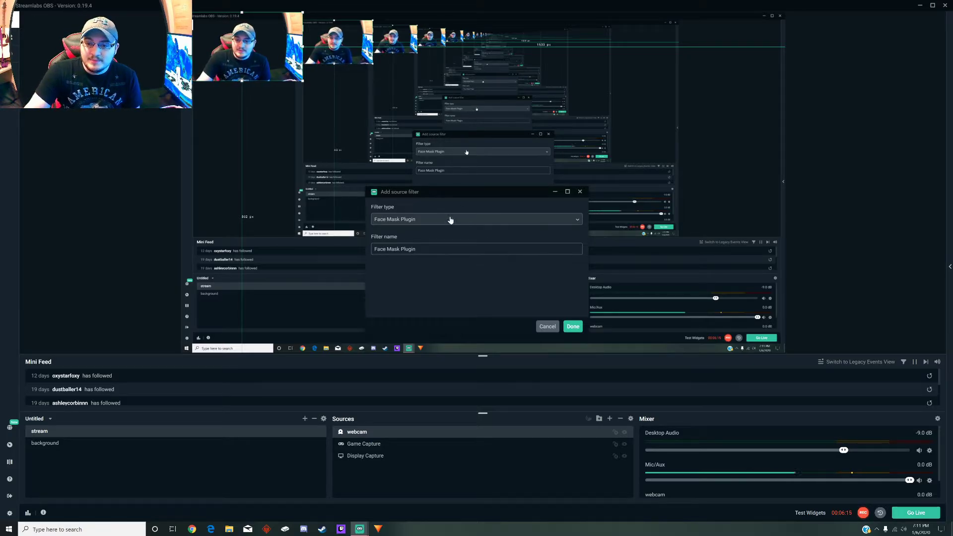
{"action": "left_click", "coordinate": [577, 224]}
{"action": "left_click", "coordinate": [382, 258]}
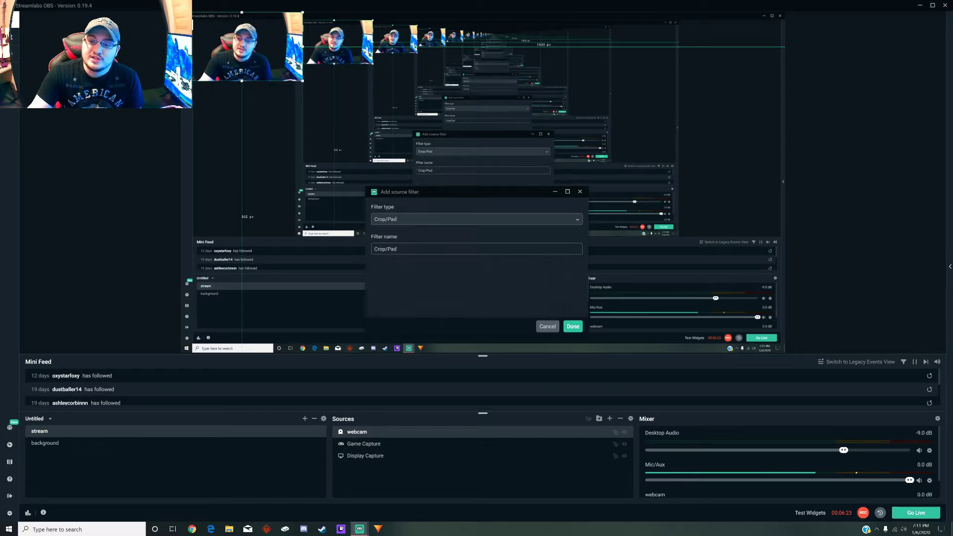
{"action": "left_click", "coordinate": [573, 326]}
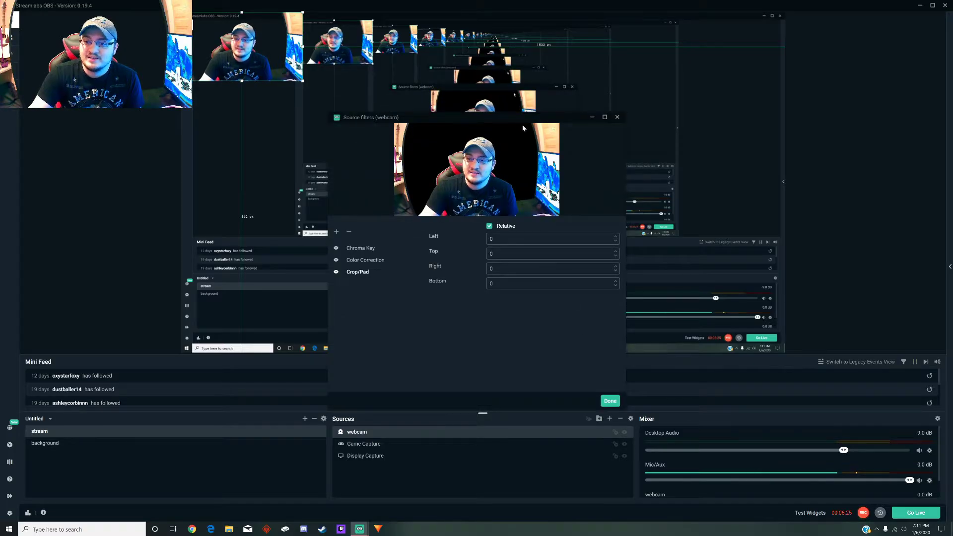
{"action": "left_click_drag", "start_coordinate": [508, 118], "coordinate": [509, 59]}
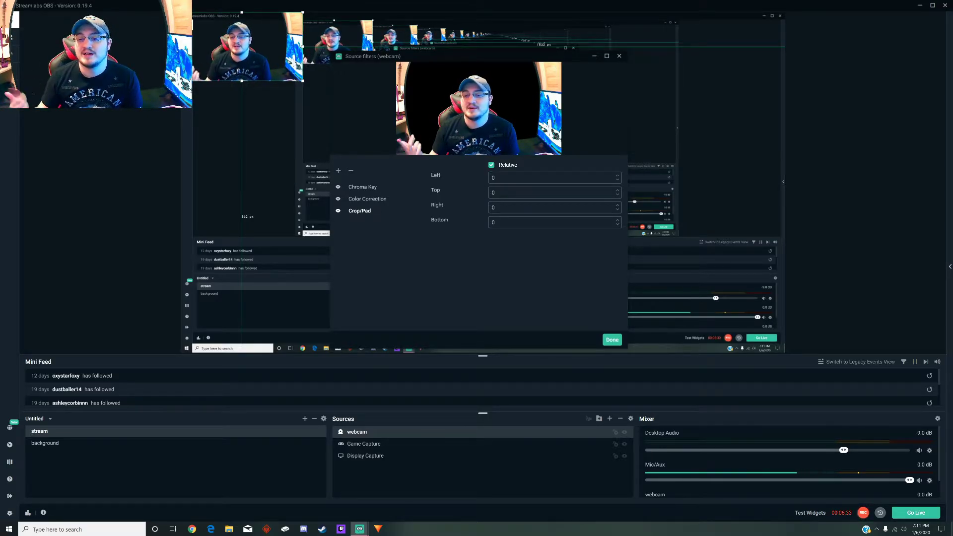
Step: Set the Crop/Pad filter's left crop to 220
{"action": "left_click", "coordinate": [501, 178]}
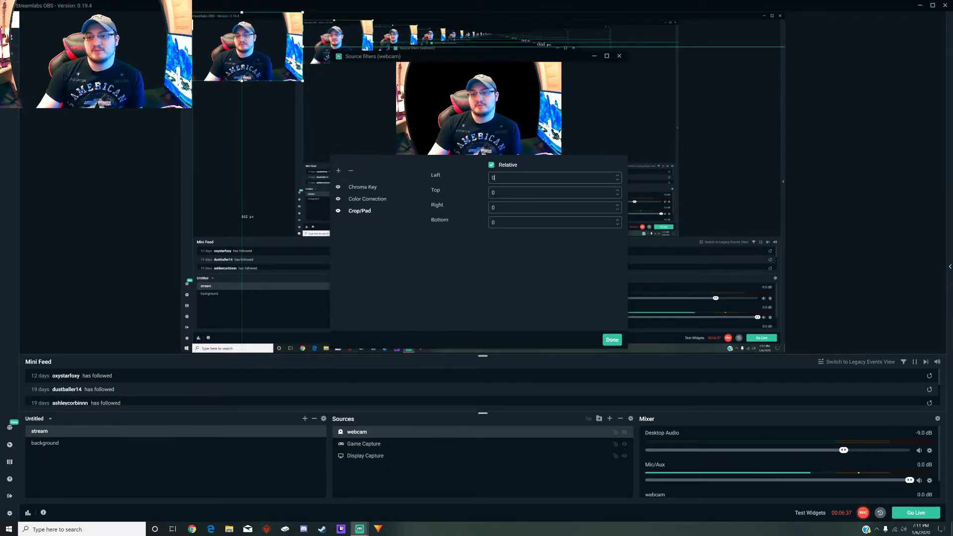
{"action": "key", "text": "BackSpace"}
{"action": "type", "text": "220"}
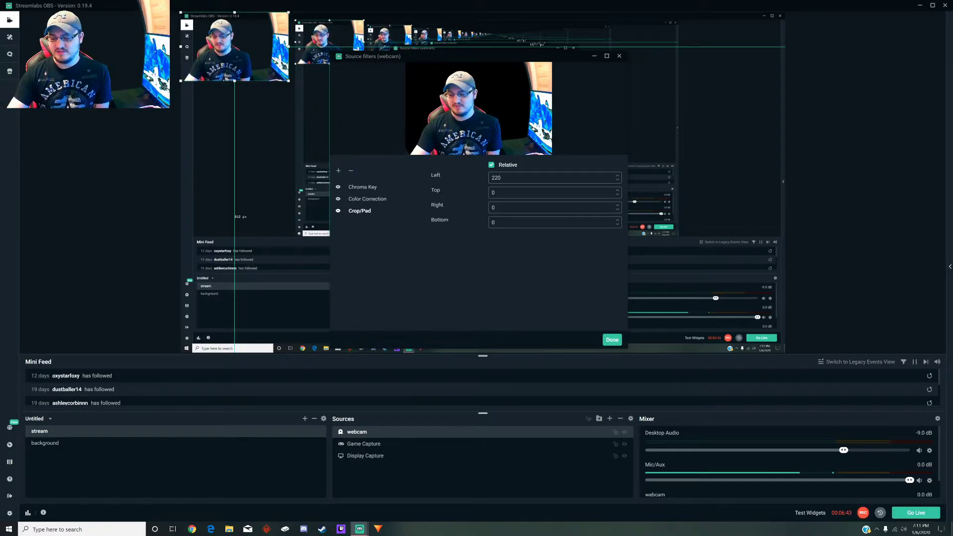
Step: Set the Crop/Pad filter's left crop to 230 and right crop to 340, and finish editing the webcam filters
{"action": "key", "text": "BackSpace"}
{"action": "type", "text": "5"}
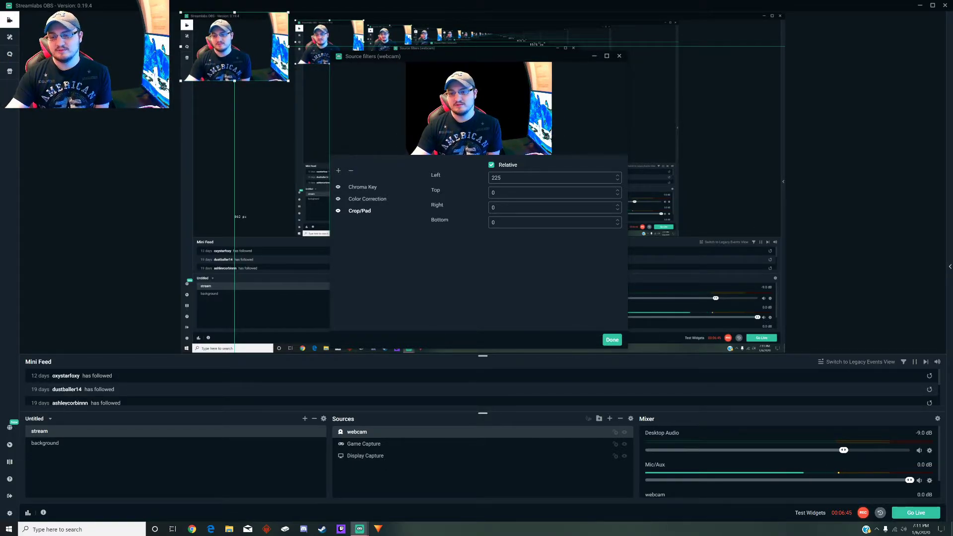
{"action": "key", "text": "BackSpace"}
{"action": "key", "text": "BackSpace"}
{"action": "type", "text": "30"}
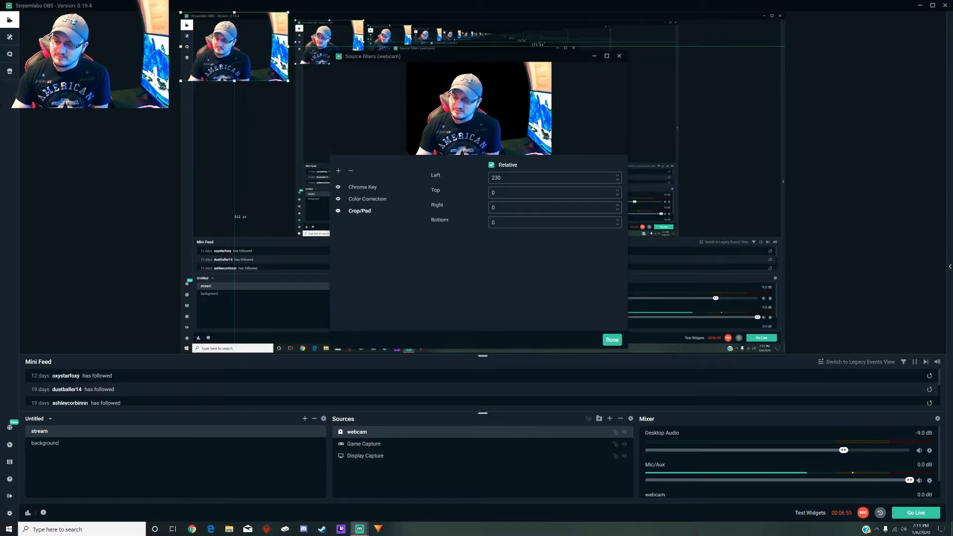
{"action": "type", "text": "340"}
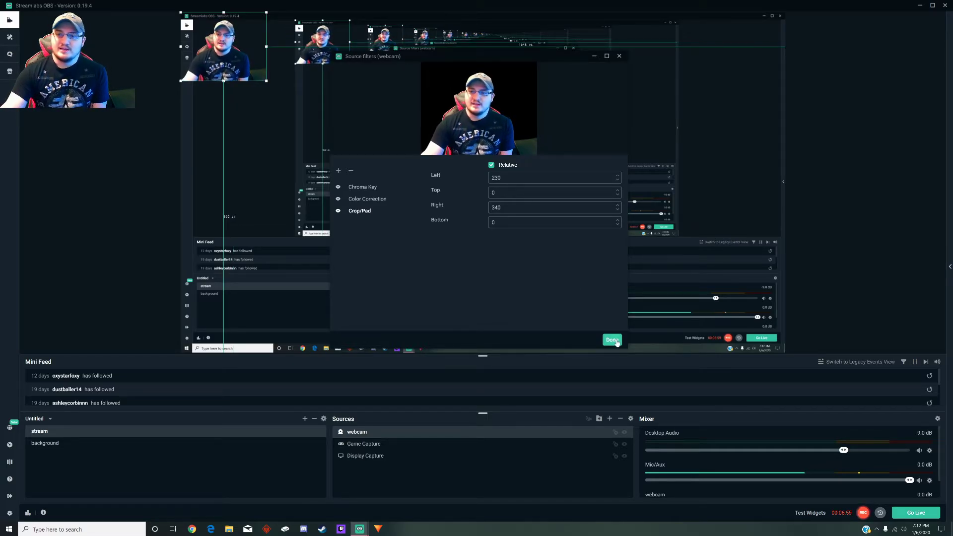
{"action": "left_click", "coordinate": [612, 340]}
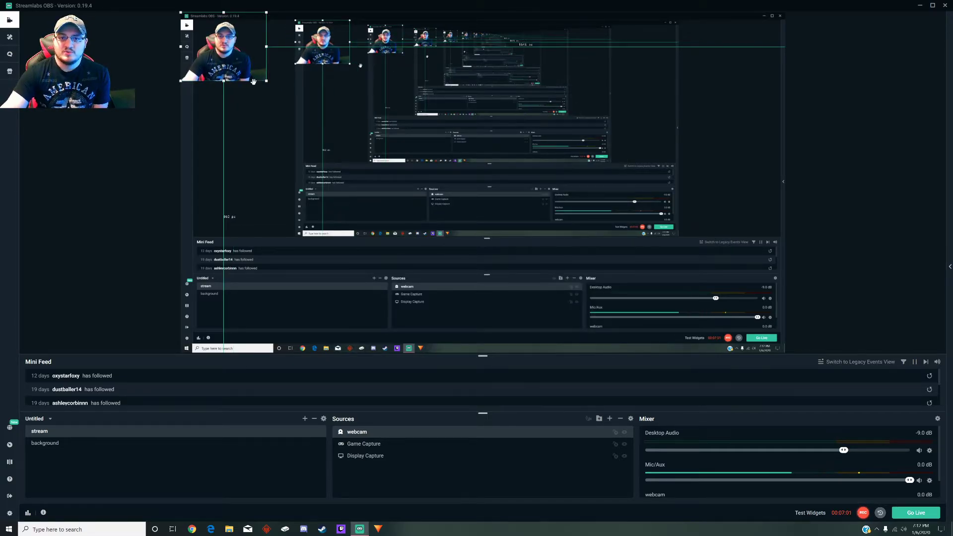
Step: Enlarge the webcam source to about half the canvas height and place it in the canvas's lower-right corner, leaving it deselected
{"action": "left_click_drag", "start_coordinate": [266, 80], "coordinate": [411, 197]}
{"action": "left_click_drag", "start_coordinate": [326, 170], "coordinate": [667, 322]}
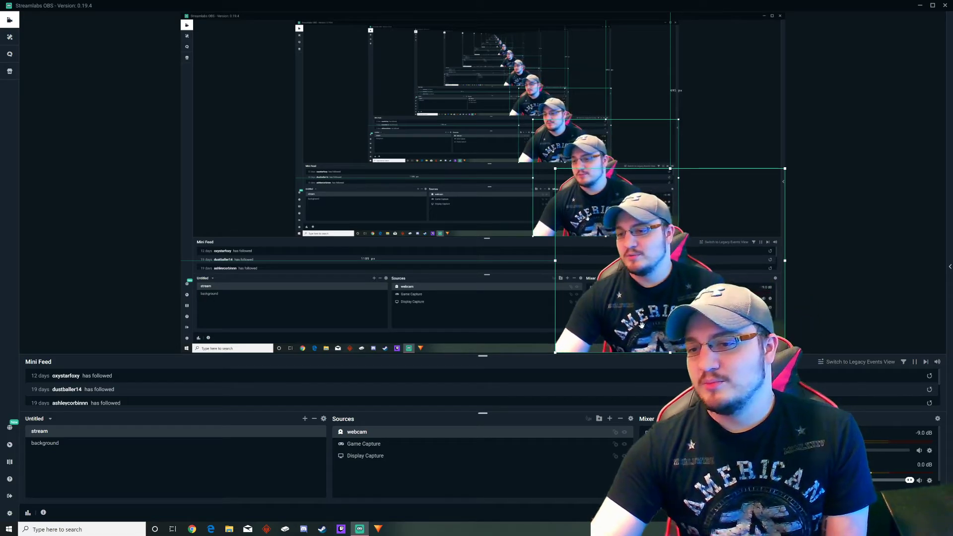
{"action": "left_click_drag", "start_coordinate": [648, 320], "coordinate": [691, 323]}
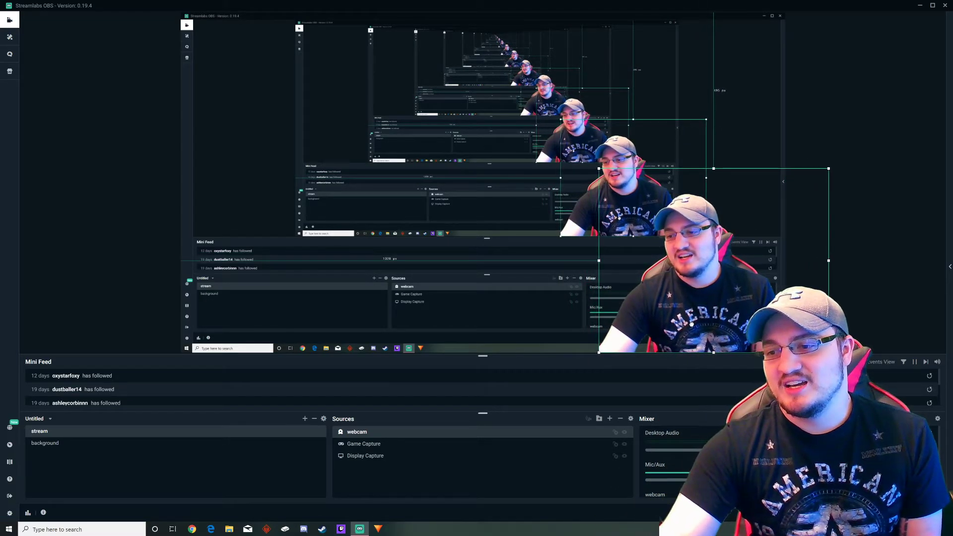
{"action": "left_click", "coordinate": [877, 241]}
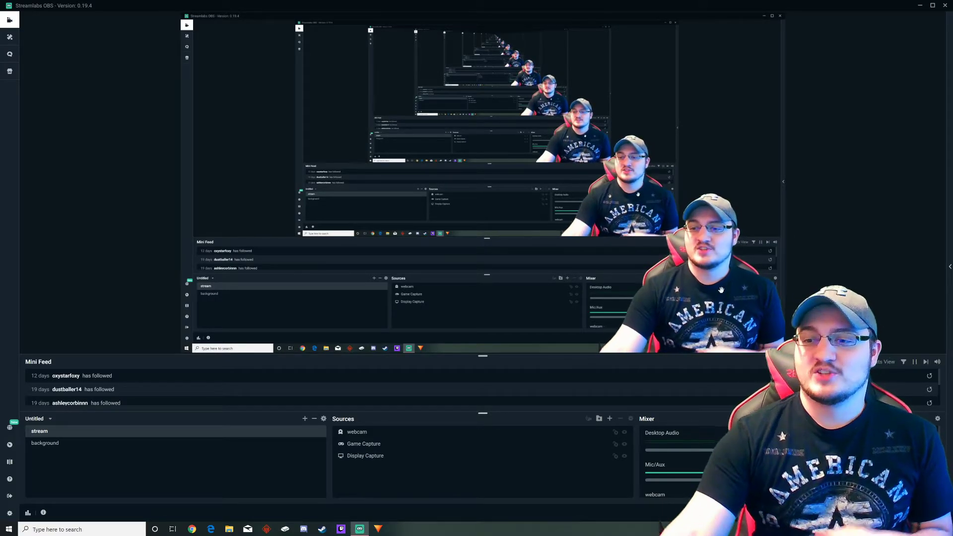
{"action": "left_click", "coordinate": [377, 443]}
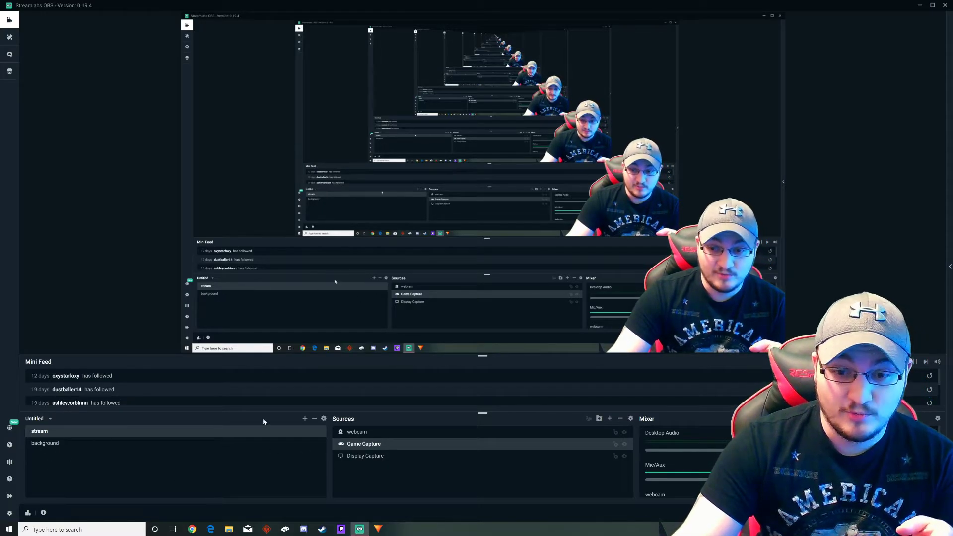
{"action": "left_click", "coordinate": [305, 420]}
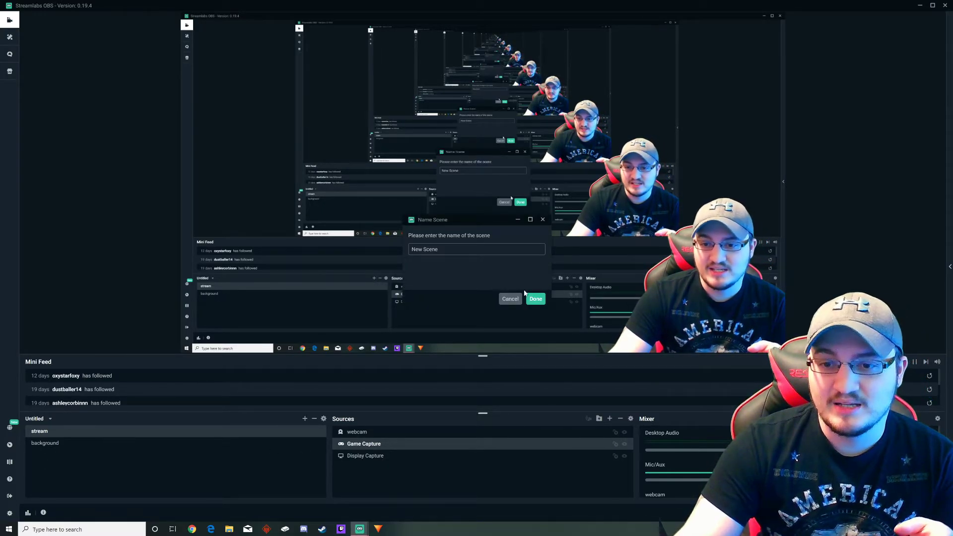
{"action": "left_click", "coordinate": [532, 298]}
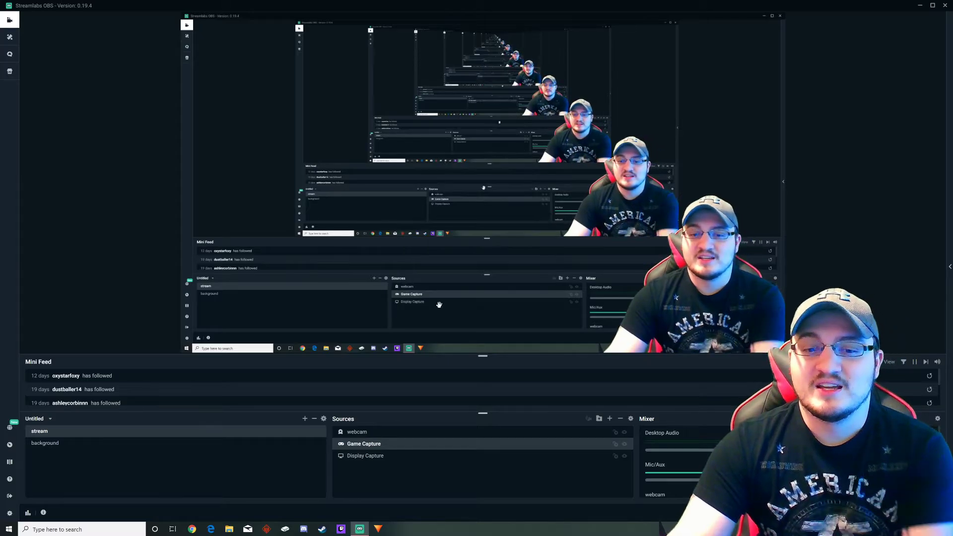
Step: Switch to the background scene
{"action": "left_click", "coordinate": [44, 443]}
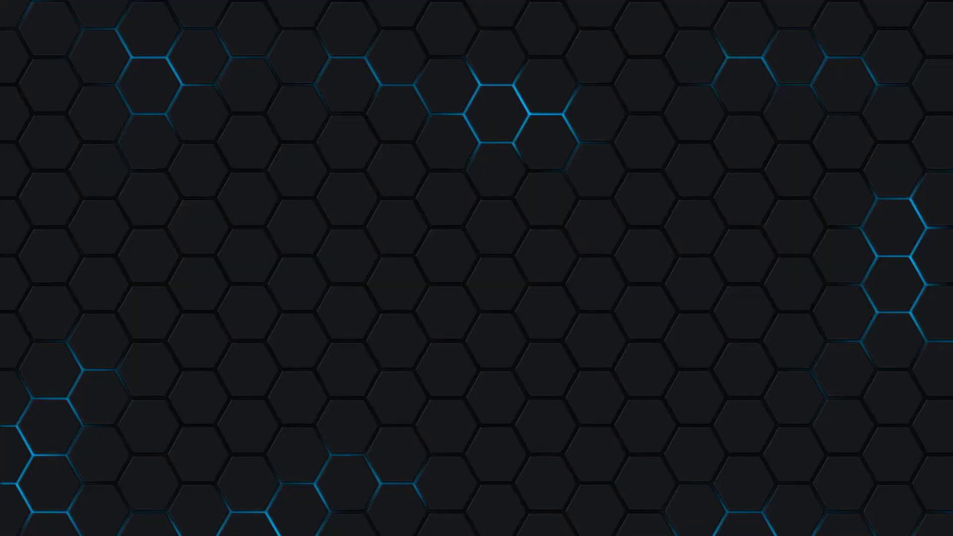